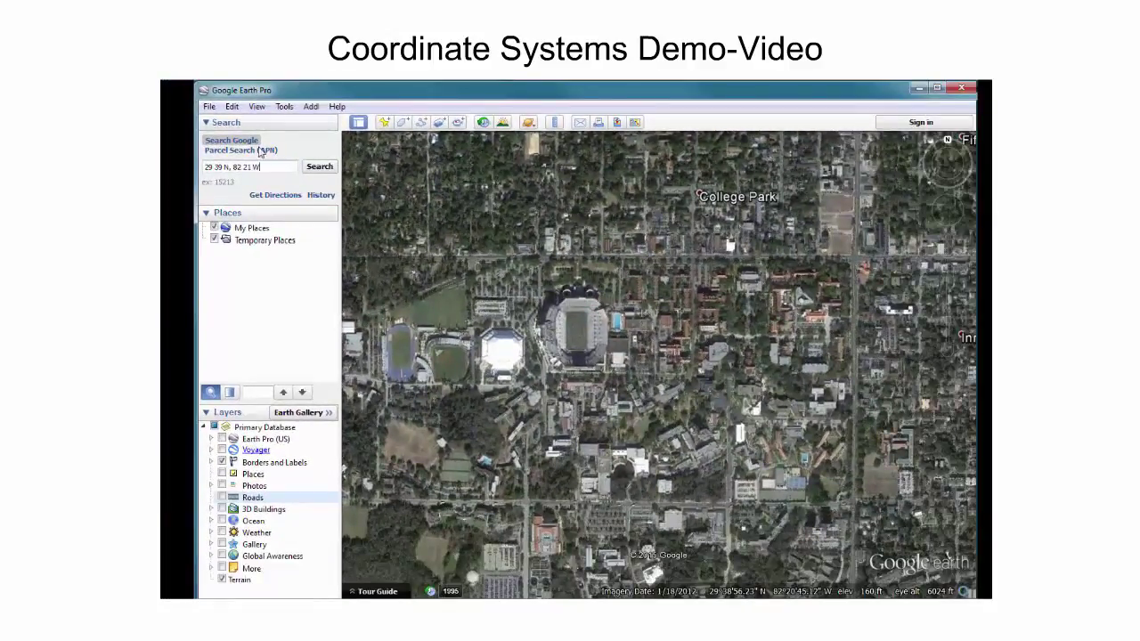
# Step: Search for 29 39 13.05 N, 82 21 47.28 W to drop a placemark near Hibiscus Park
pyautogui.click(326, 169)
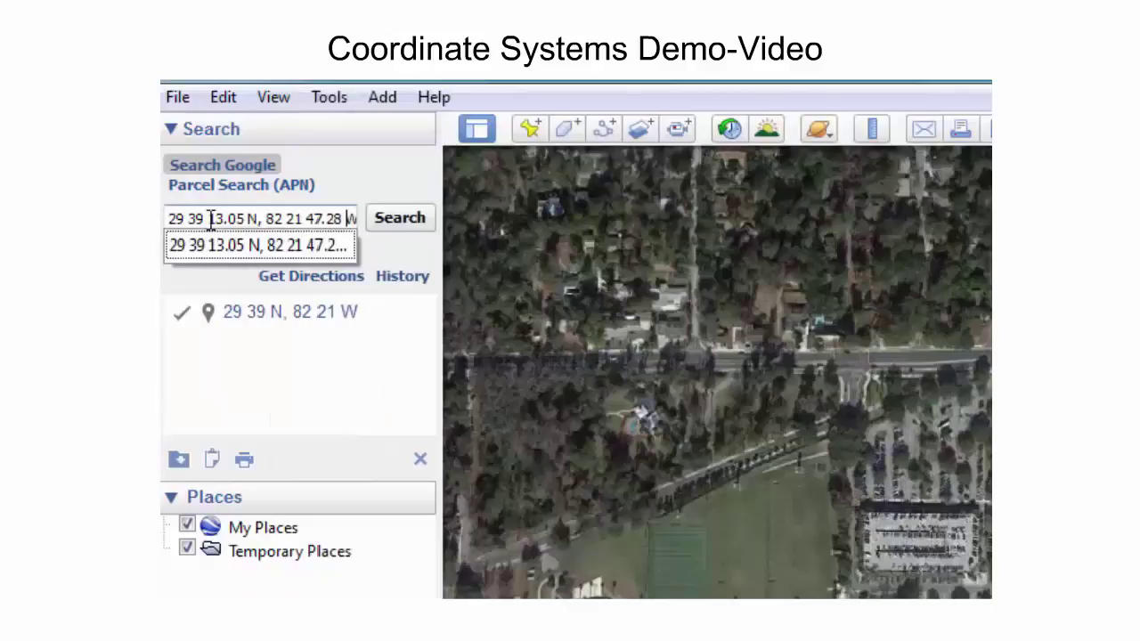
pyautogui.click(402, 224)
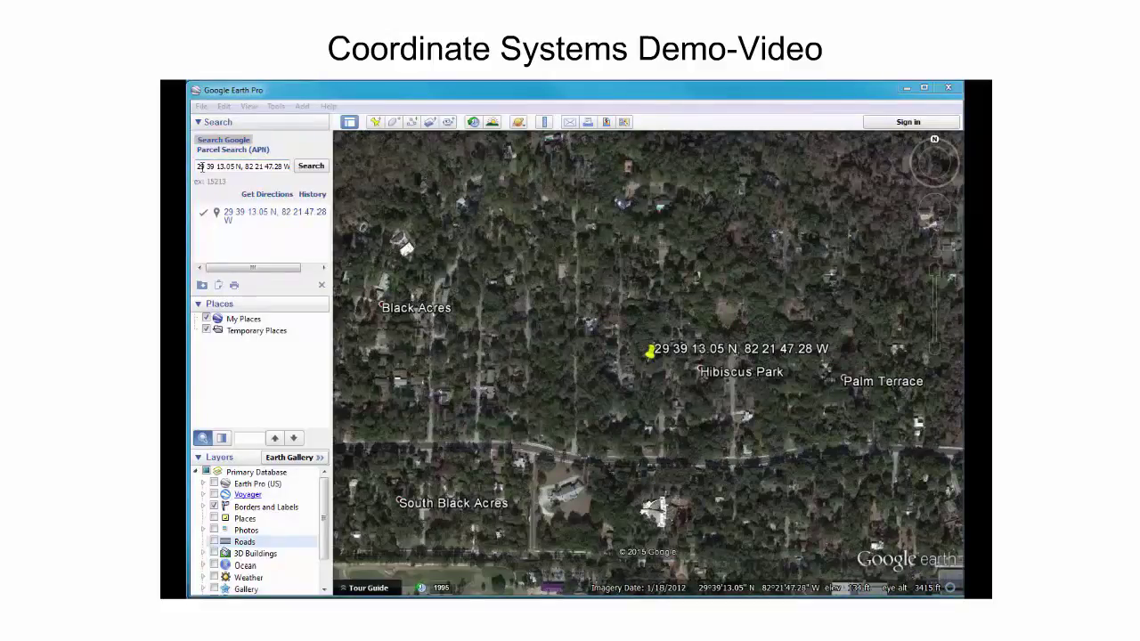
# Step: Replace the query with the longitude-first form 82 21 W, 29 39 N and search it
pyautogui.moveTo(197, 166); pyautogui.dragTo(294, 169)
pyautogui.write('82 21 W, 29 39 N')
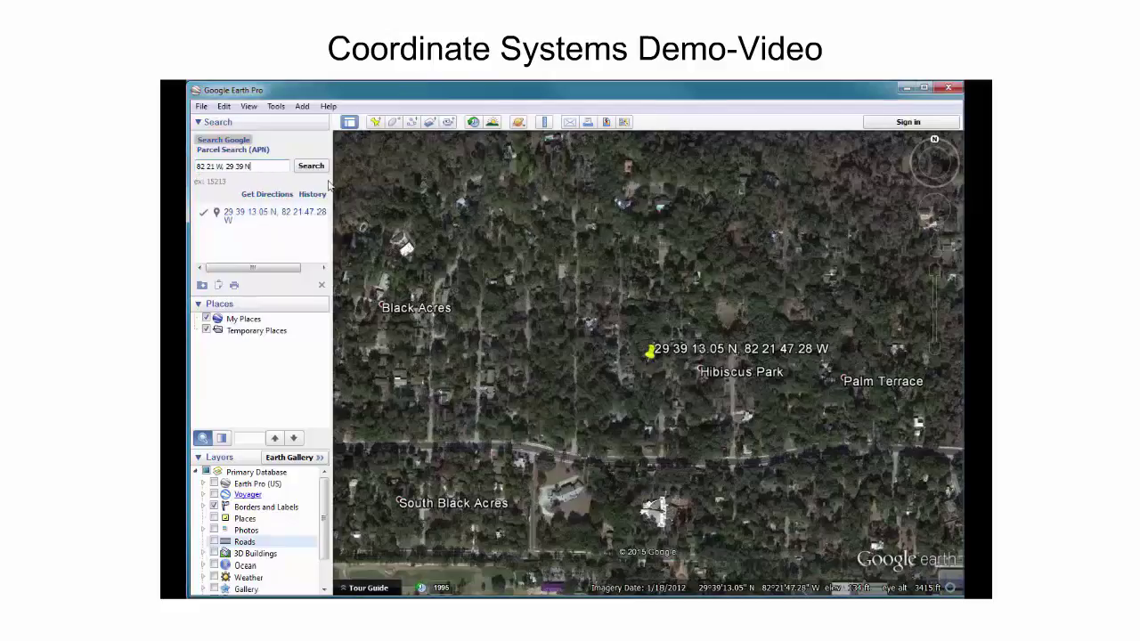
pyautogui.click(311, 167)
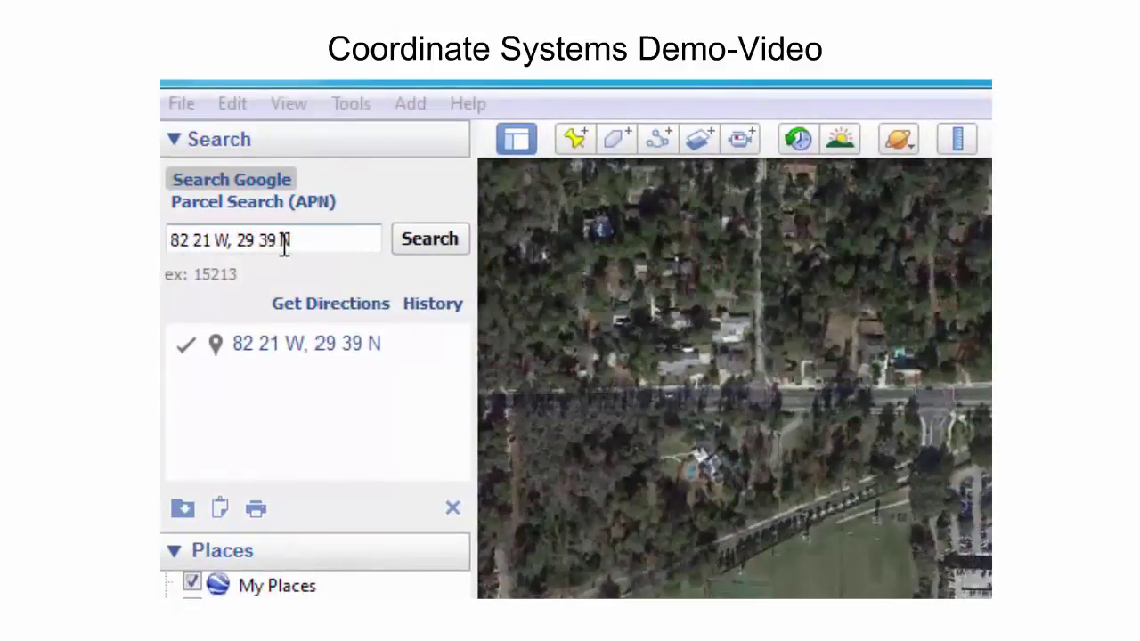
# Step: Rewrite the query as signed coordinates 29 39, -82 21 and search, pinning the spot beside the stadium
pyautogui.click(237, 240)
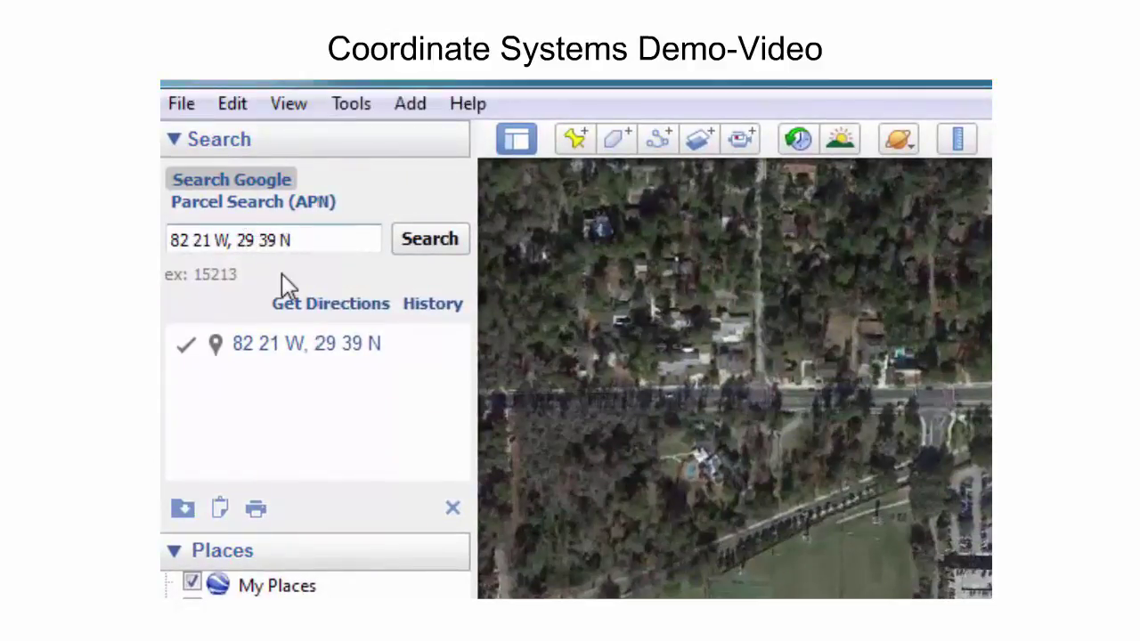
pyautogui.press('BackSpace')
pyautogui.press('BackSpace')
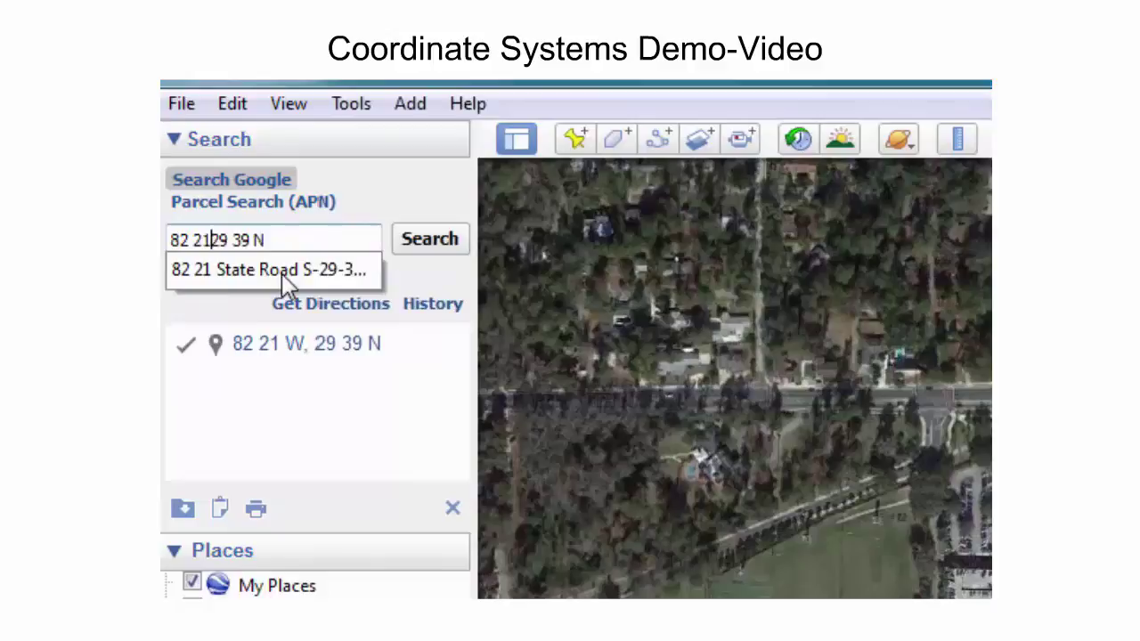
pyautogui.press('BackSpace')
pyautogui.press('BackSpace')
pyautogui.press('BackSpace')
pyautogui.press('BackSpace')
pyautogui.press('BackSpace')
pyautogui.press('BackSpace')
pyautogui.press('BackSpace')
pyautogui.press('Right')
pyautogui.press('Right')
pyautogui.press('Right')
pyautogui.press('Right')
pyautogui.press('Right')
pyautogui.press('Right')
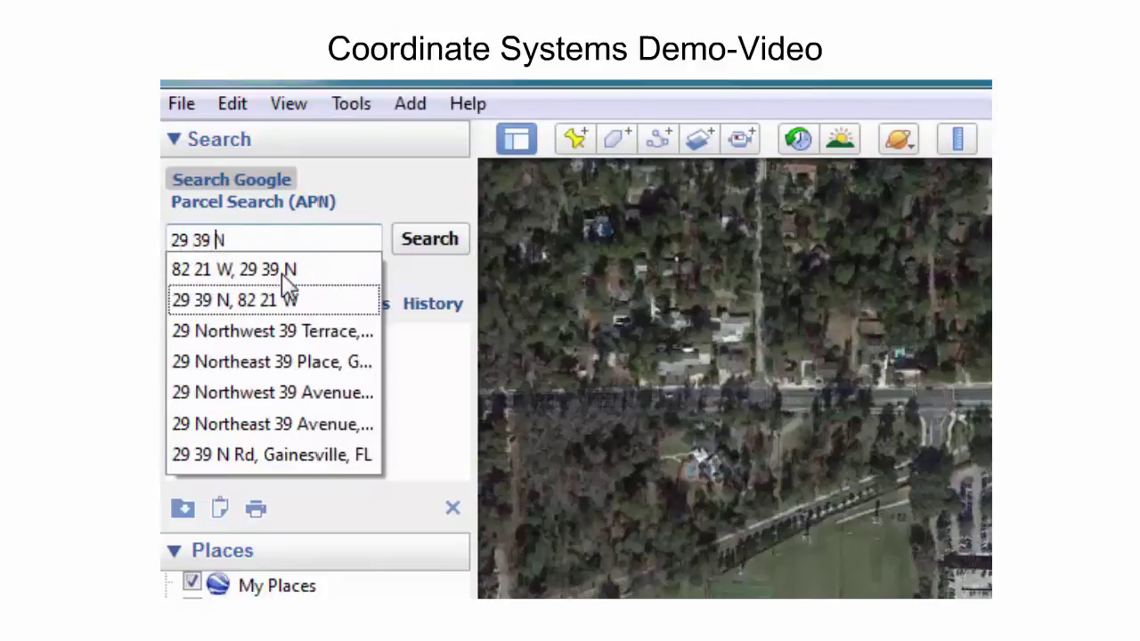
pyautogui.press('BackSpace')
pyautogui.press('Delete')
pyautogui.write(', ')
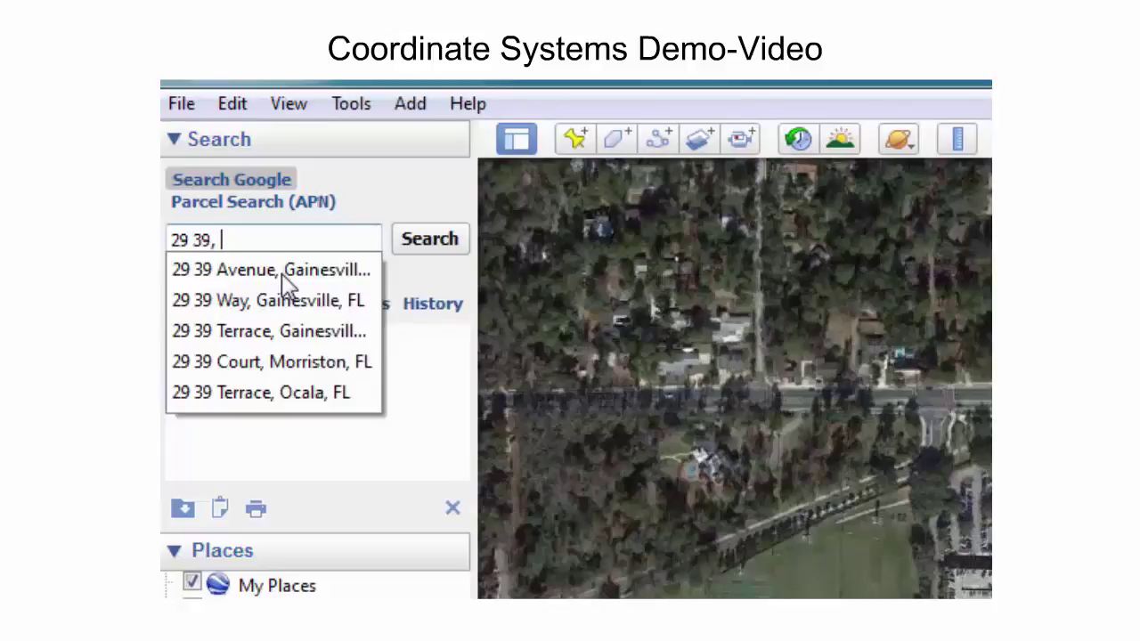
pyautogui.write('82 21')
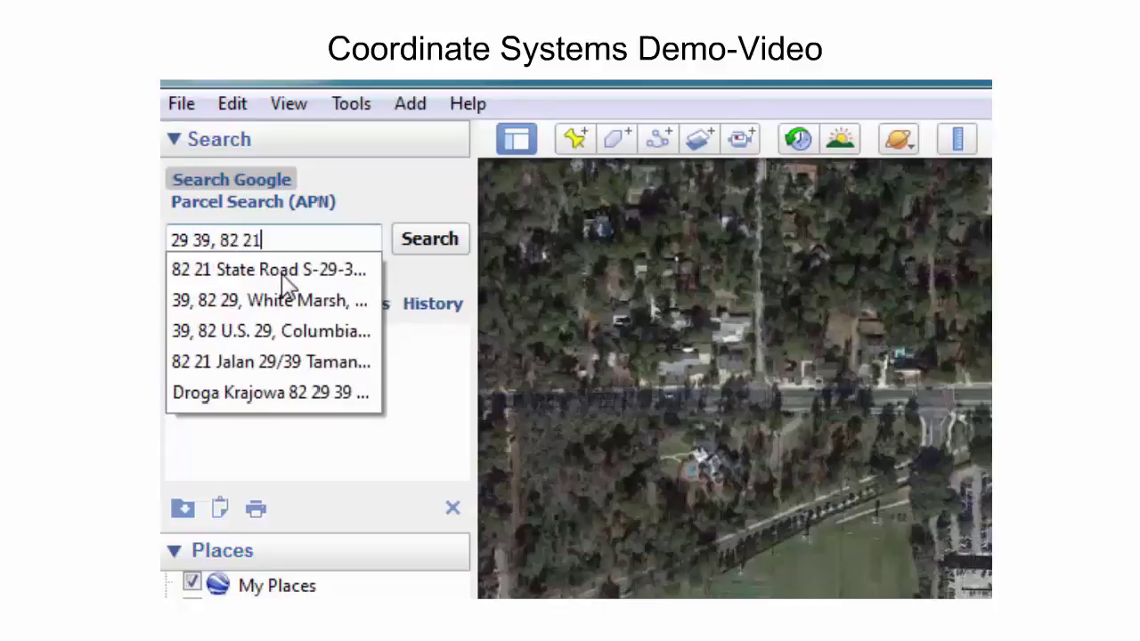
pyautogui.press('Left')
pyautogui.press('Left')
pyautogui.press('Left')
pyautogui.press('Left')
pyautogui.press('Left')
pyautogui.write('-')
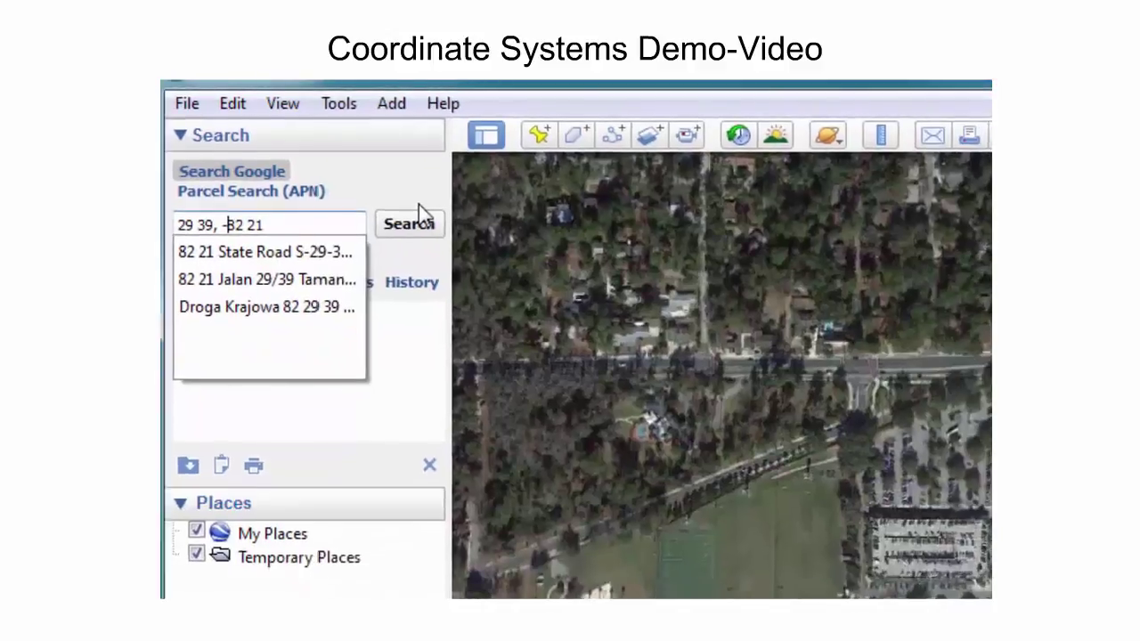
pyautogui.click(430, 238)
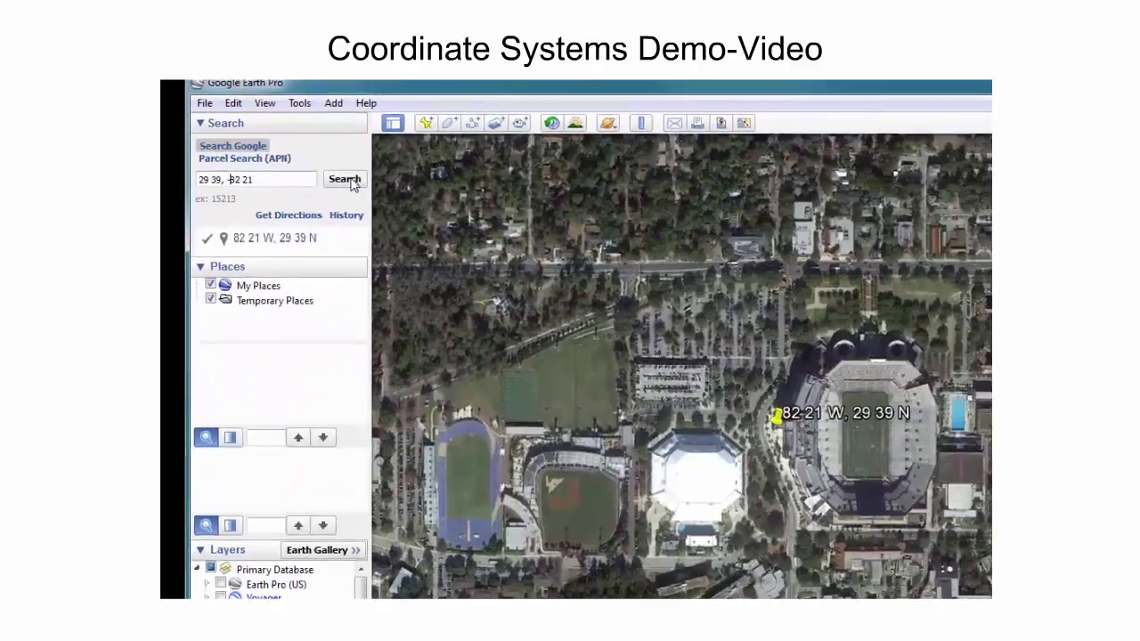
pyautogui.click(350, 181)
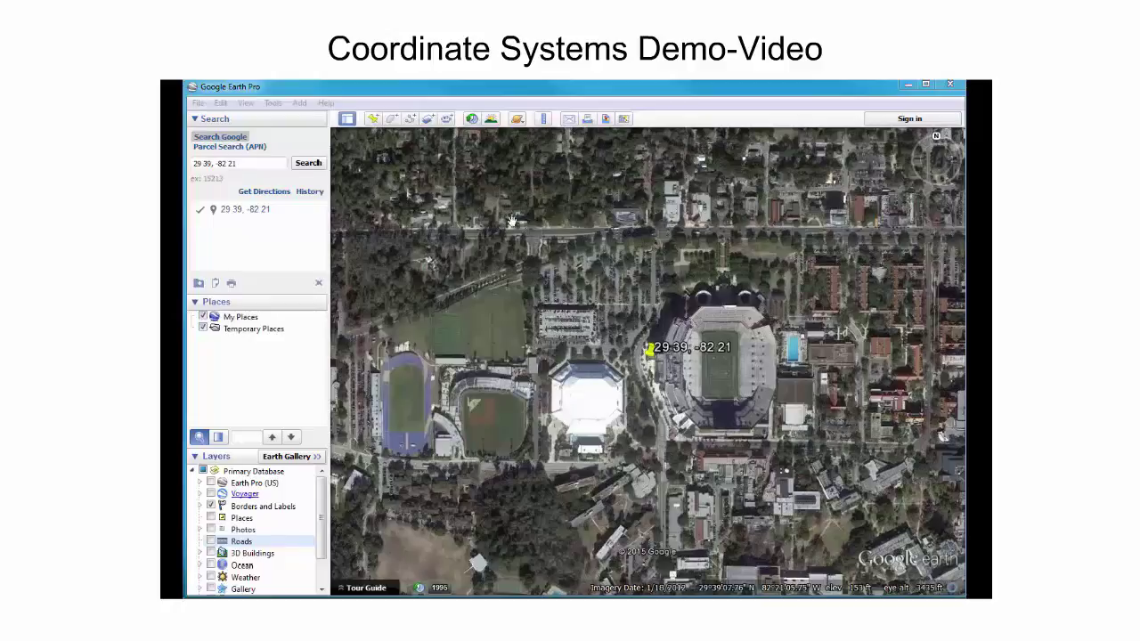
# Step: Set Show Lat/Long to Decimal Degrees in the Options dialog
pyautogui.click(273, 103)
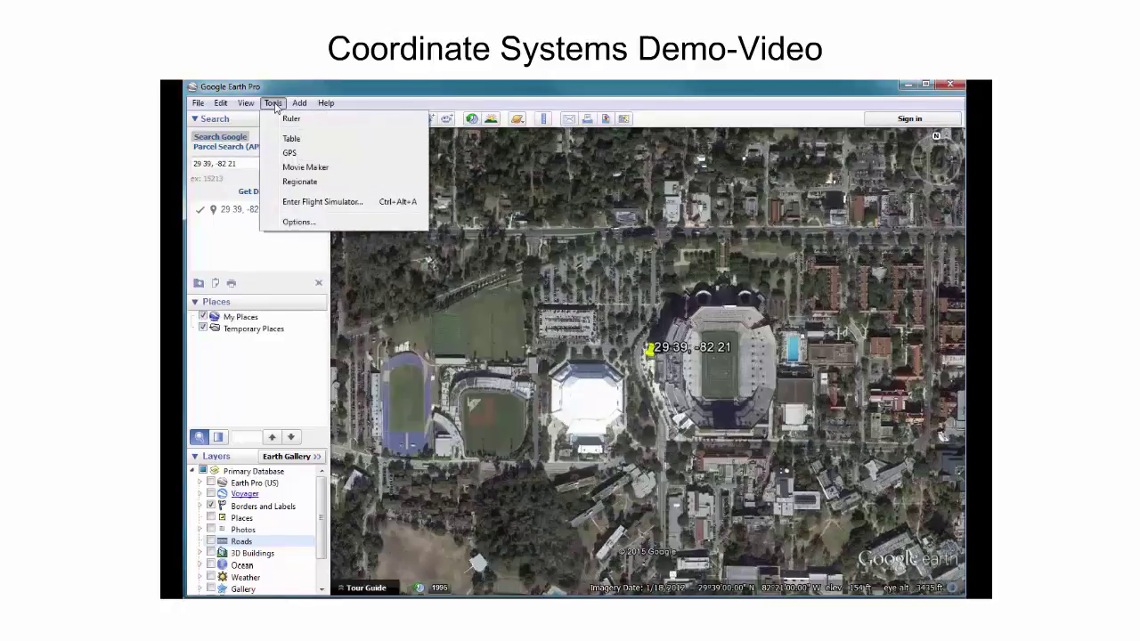
pyautogui.click(297, 223)
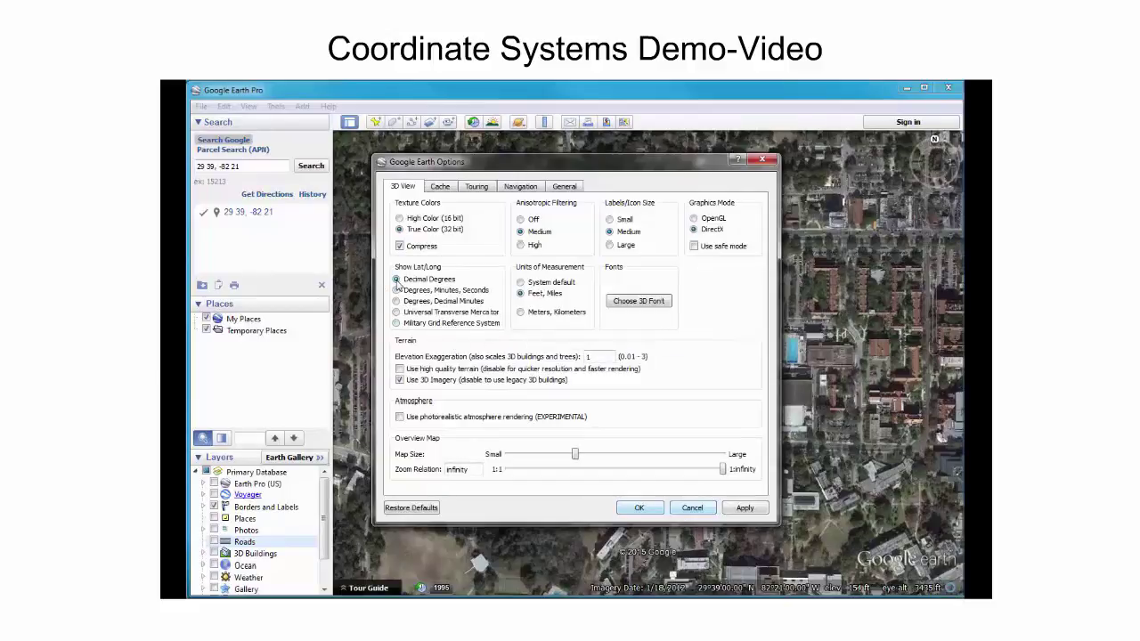
pyautogui.click(638, 508)
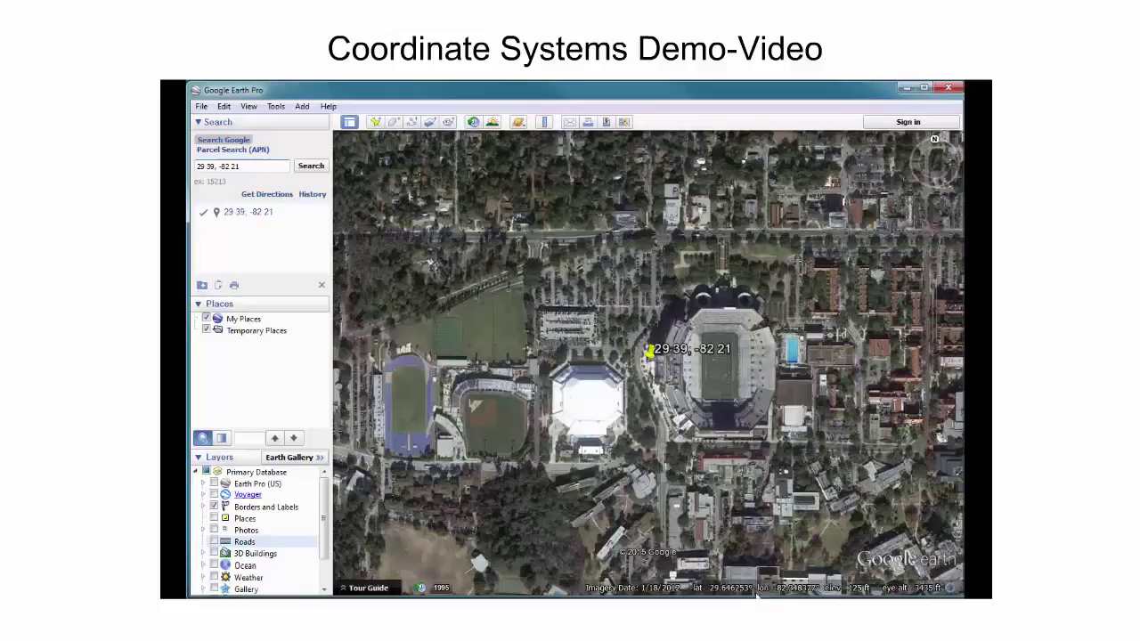
# Step: Change the Show Lat/Long format to Degrees, Decimal Minutes in Options
pyautogui.click(276, 106)
pyautogui.click(298, 186)
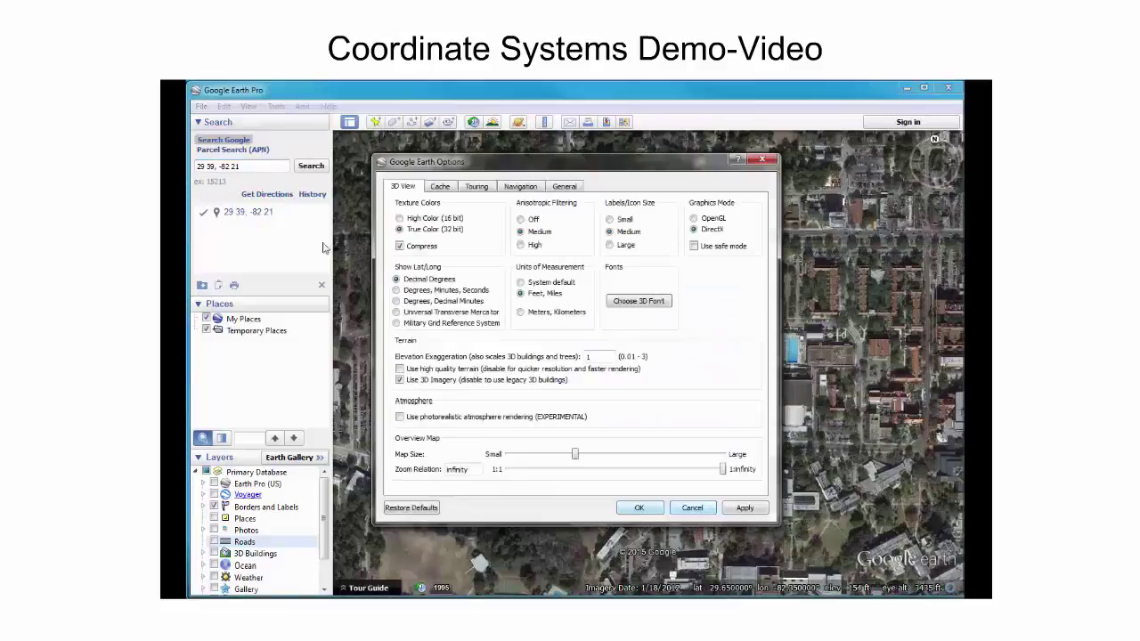
pyautogui.click(395, 302)
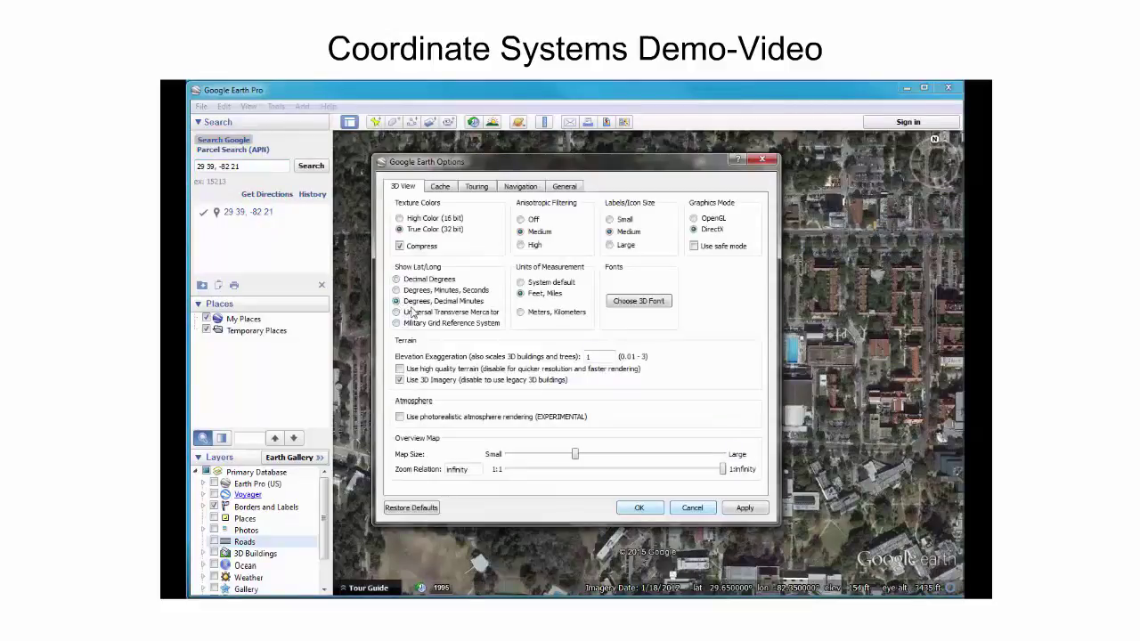
pyautogui.click(634, 509)
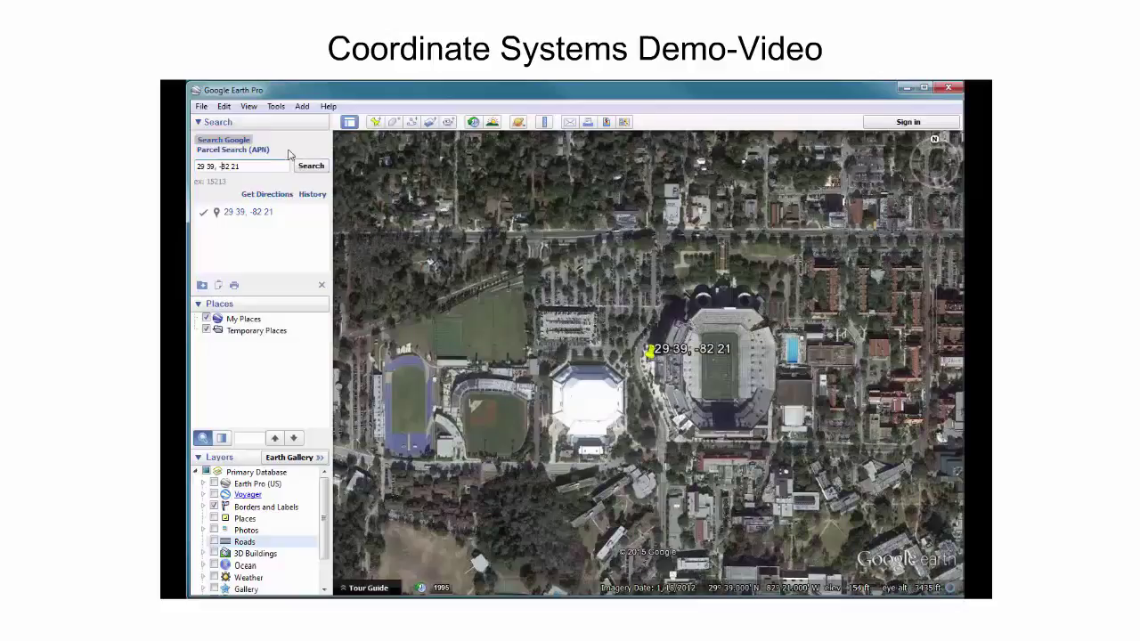
# Step: Switch the coordinate display to Universal Transverse Mercator, then reopen the Options dialog
pyautogui.click(276, 106)
pyautogui.click(288, 225)
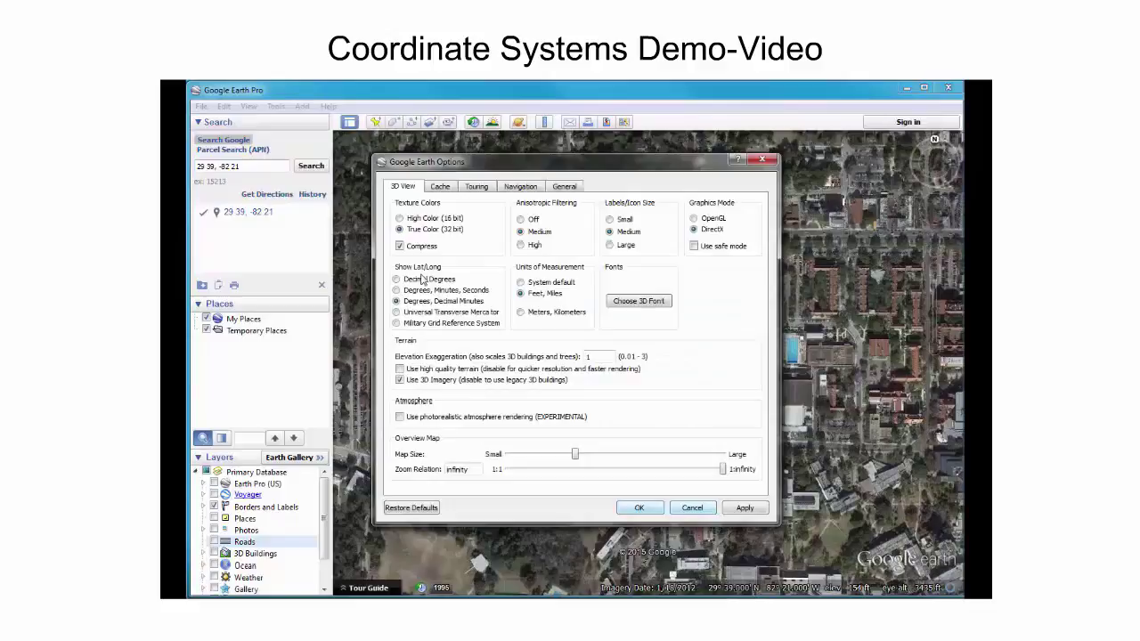
pyautogui.click(398, 312)
pyautogui.click(639, 508)
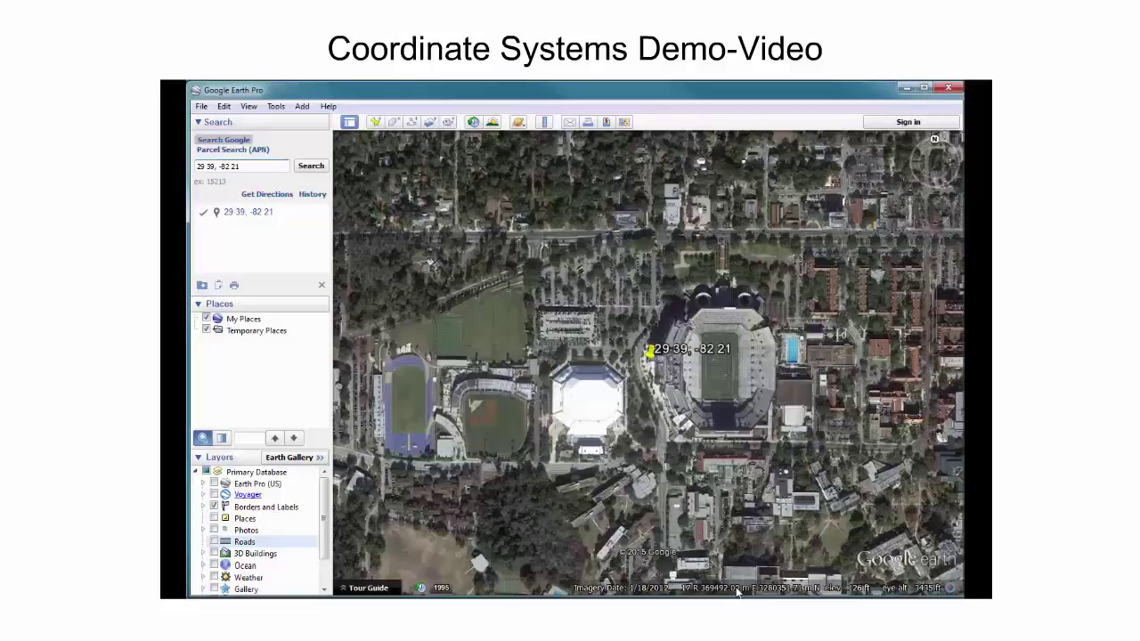
pyautogui.click(276, 106)
pyautogui.click(298, 224)
# Step: Set Show Lat/Long to Military Grid Reference System, then reopen the Options dialog
pyautogui.click(396, 323)
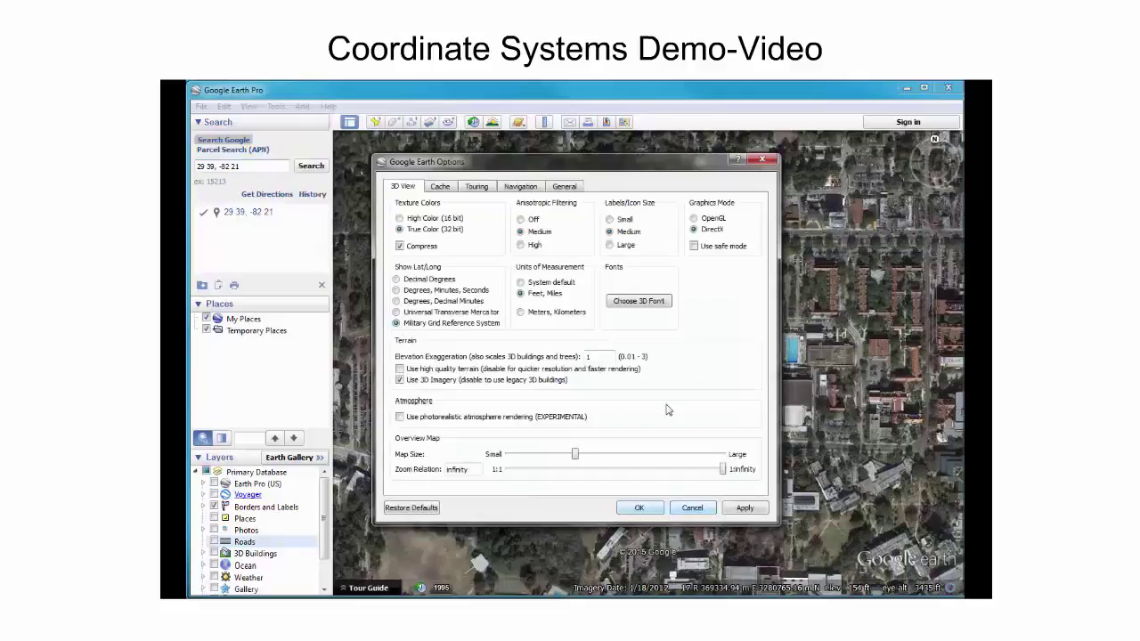
pyautogui.click(639, 508)
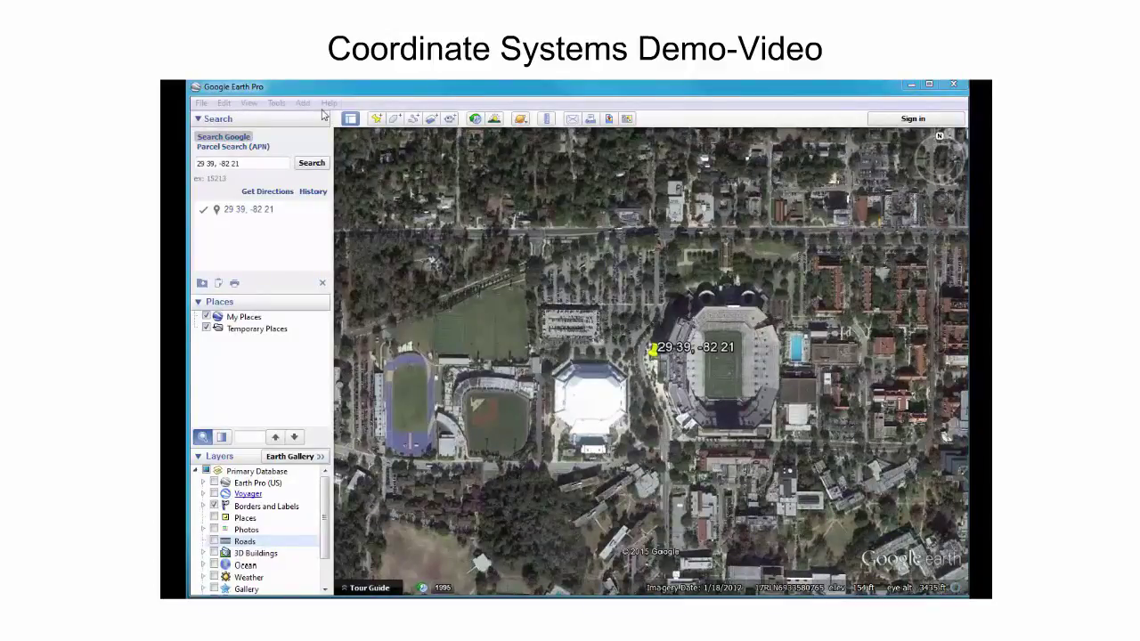
pyautogui.click(277, 104)
pyautogui.click(300, 221)
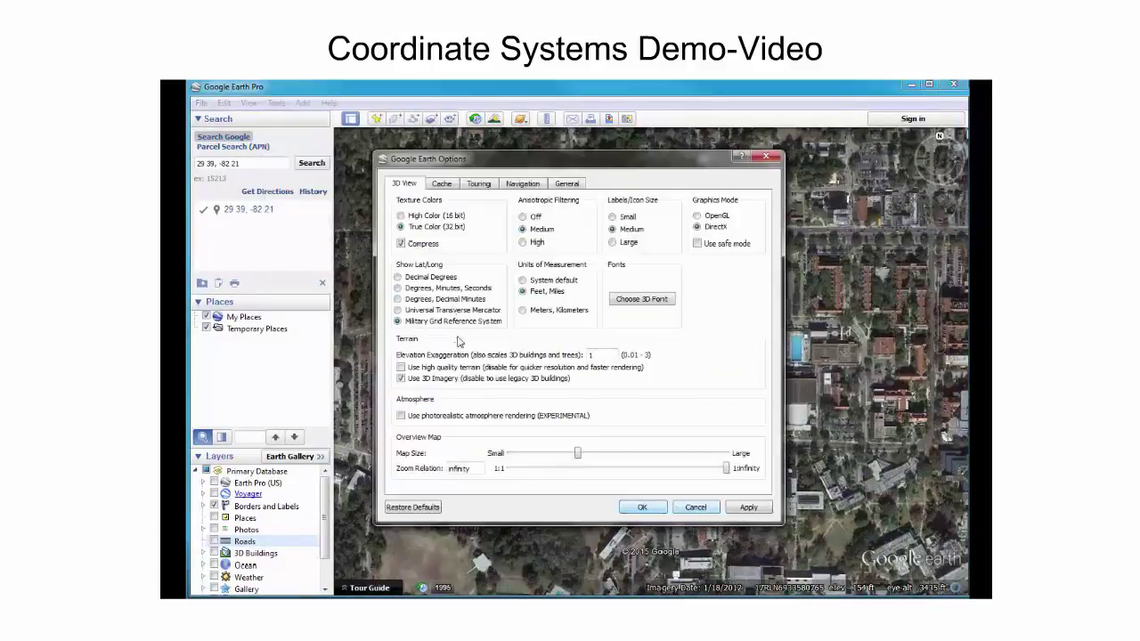
# Step: Choose Degrees, Minutes, Seconds for Show Lat/Long and confirm
pyautogui.click(400, 289)
pyautogui.click(641, 507)
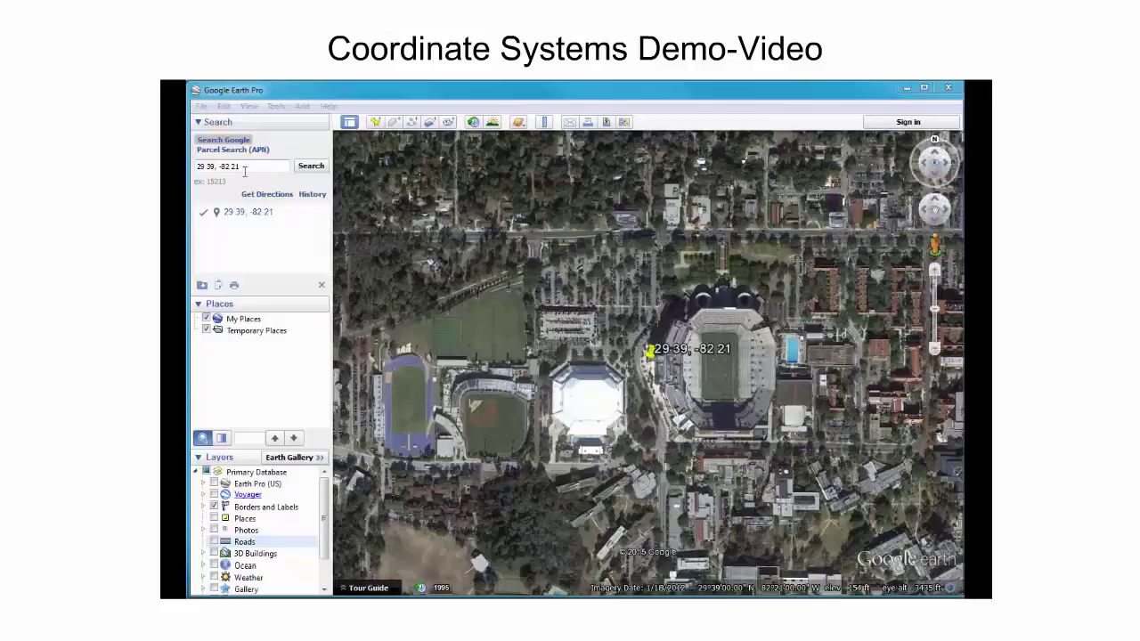
# Step: Search decimal-degree coordinates 29.65, -82.35, then paste 29 39.1 N, 82 21 W as the next query
pyautogui.click(195, 168)
pyautogui.write('29.65, -82.35')
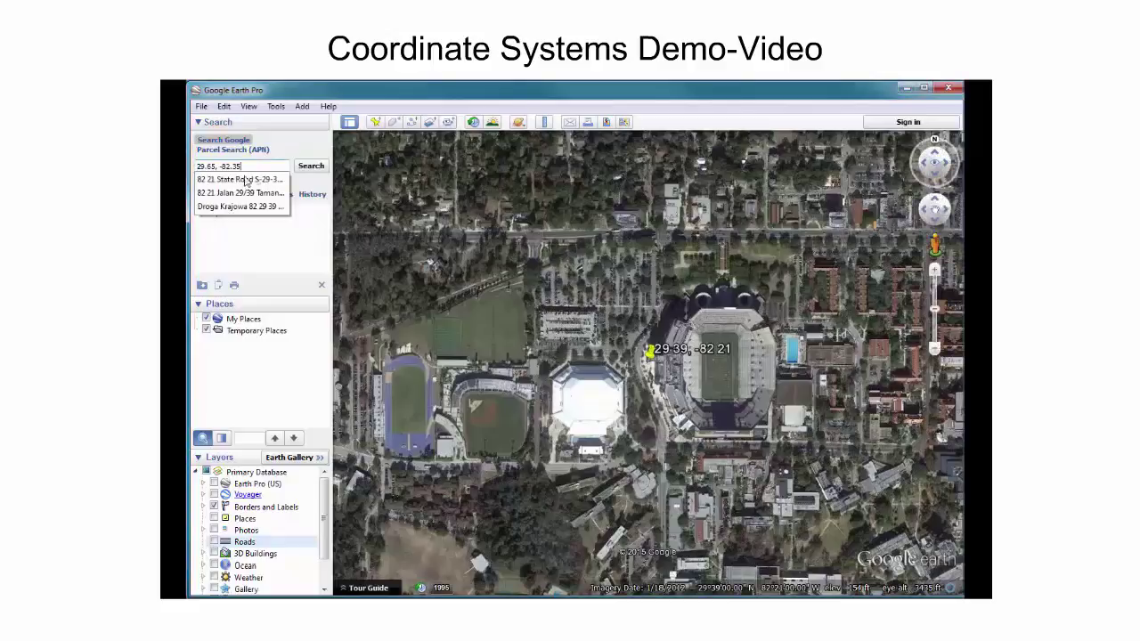
pyautogui.click(310, 167)
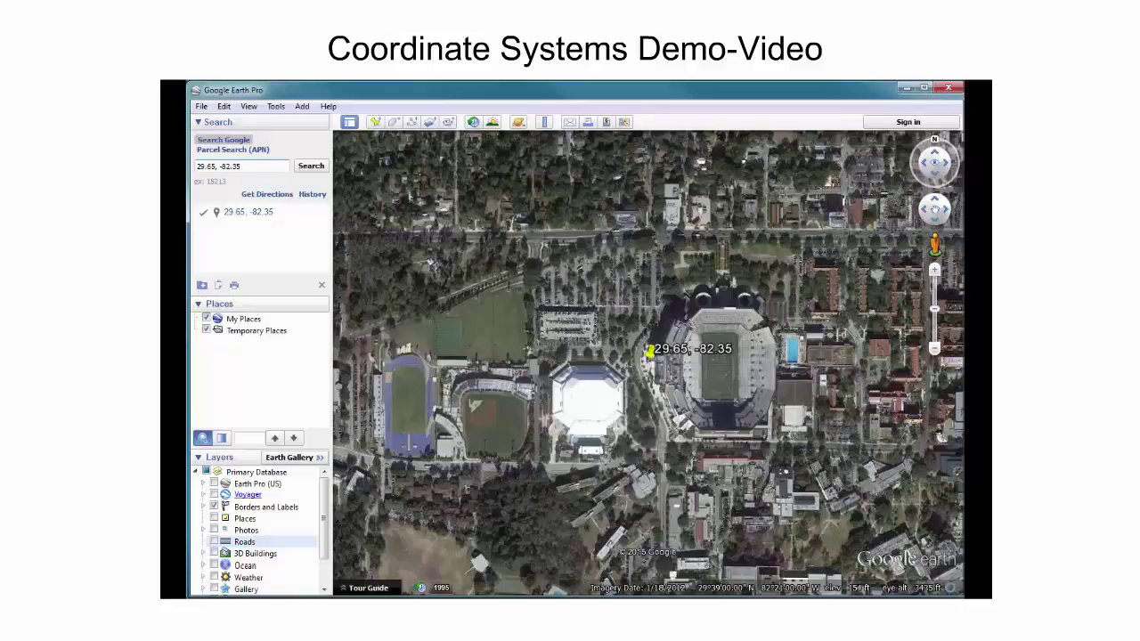
pyautogui.write('29 39.1 N, 82 21 W')
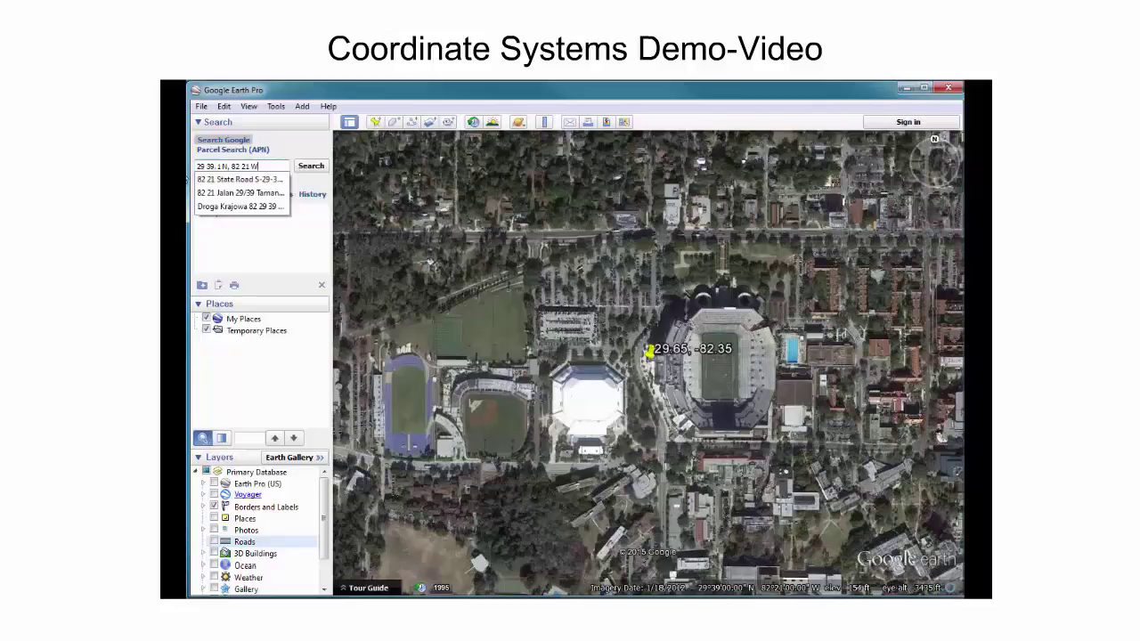
# Step: Search 29 39.1 N, 82 21 W to place its pin, then enter UTM query 17 R 576177.5 2885235
pyautogui.click(311, 167)
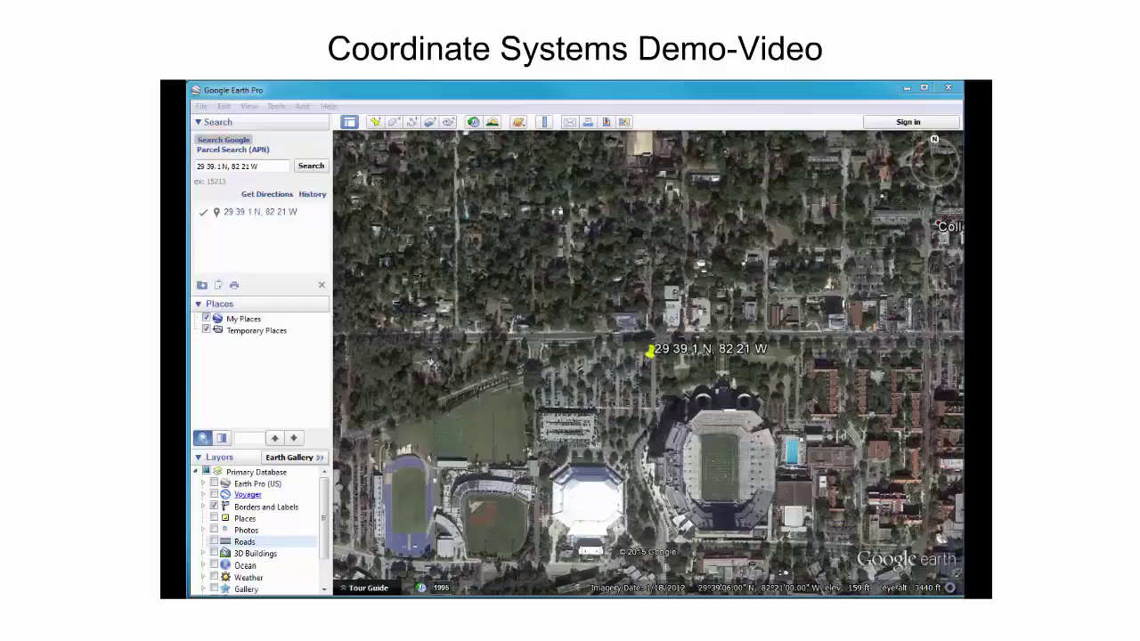
pyautogui.click(278, 165)
pyautogui.hotkey('ctrl', 'a')
pyautogui.write('17 R 576177.5 2885235')
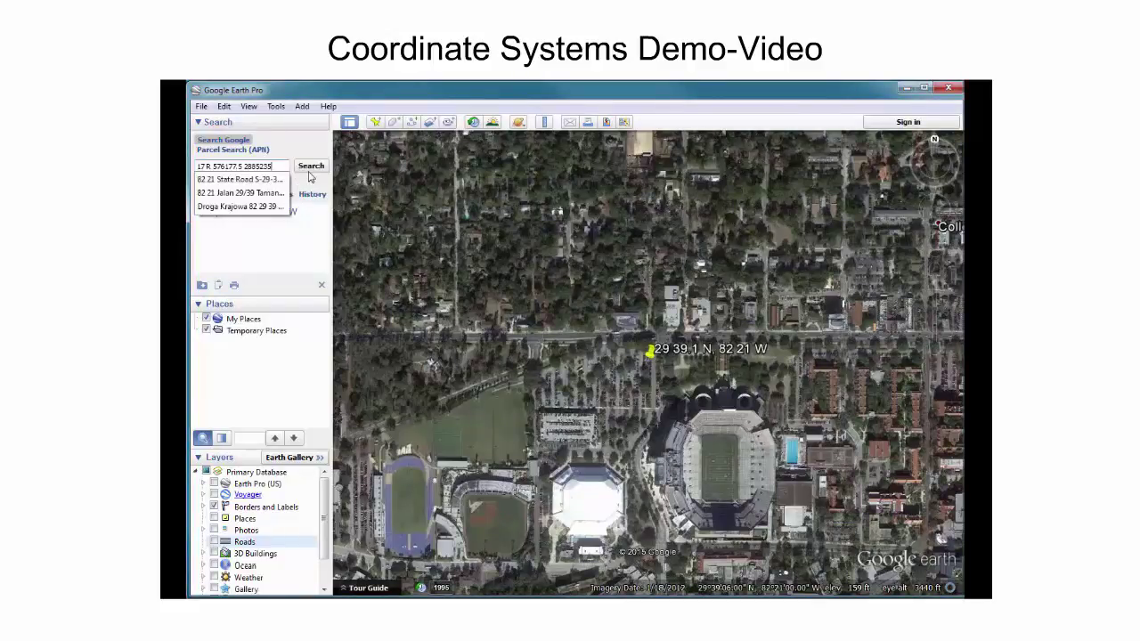
# Step: Place a pin at UTM 17 R 576177.5 2885235, then delete the zone letter R from the query
pyautogui.click(310, 166)
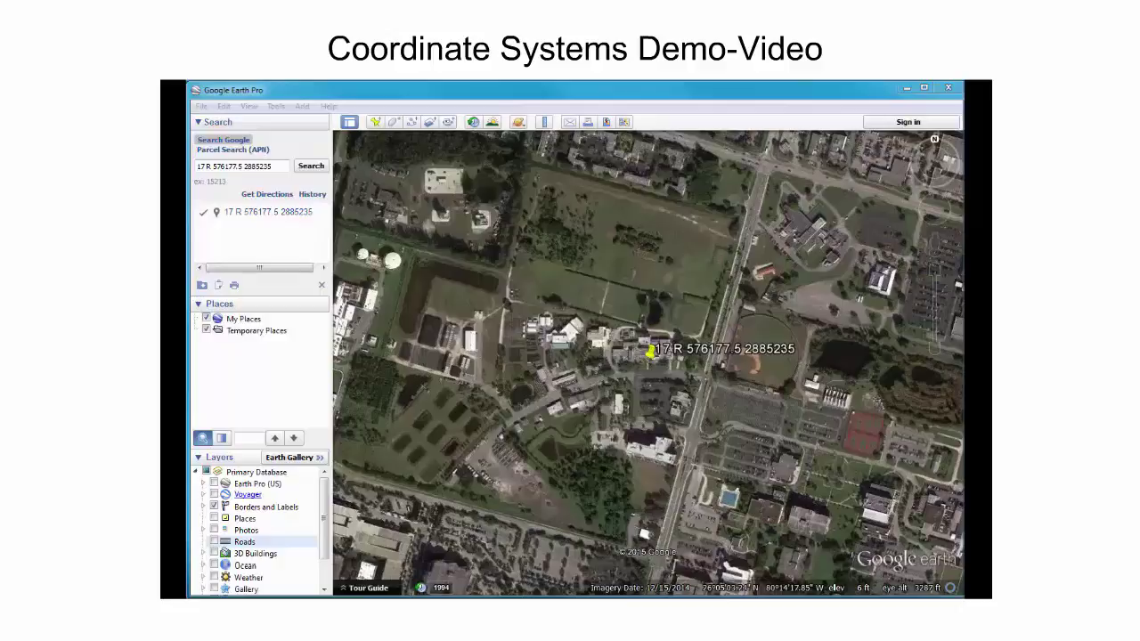
pyautogui.click(211, 165)
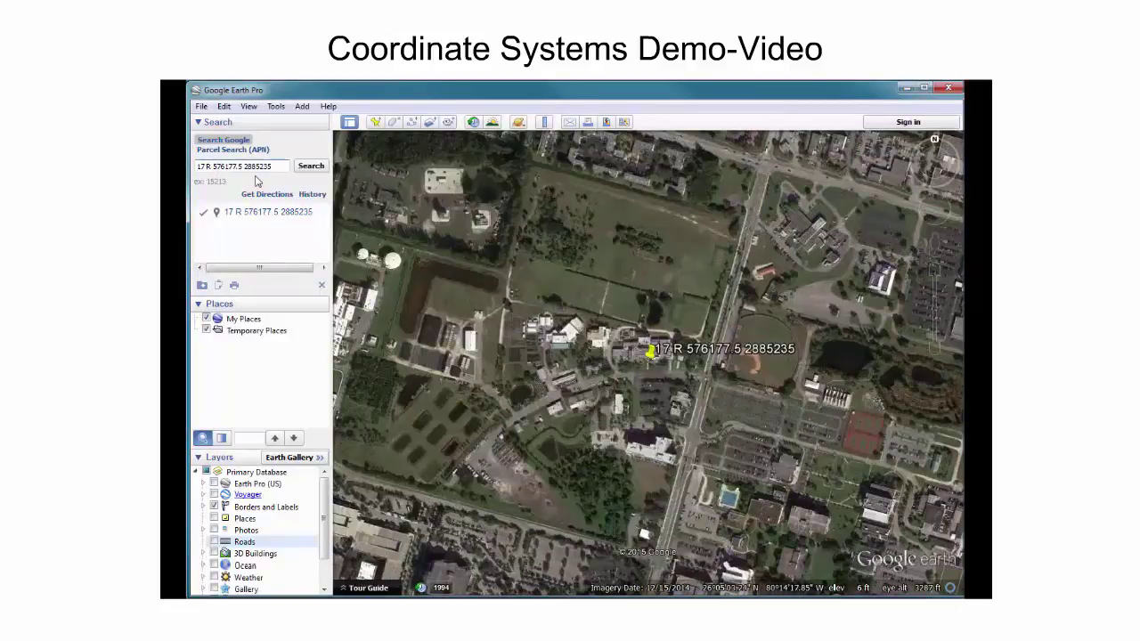
pyautogui.press('BackSpace')
# Step: Search 17 S 576177.5 2885235 to drop a second pin, then open Tools > Options
pyautogui.write('S')
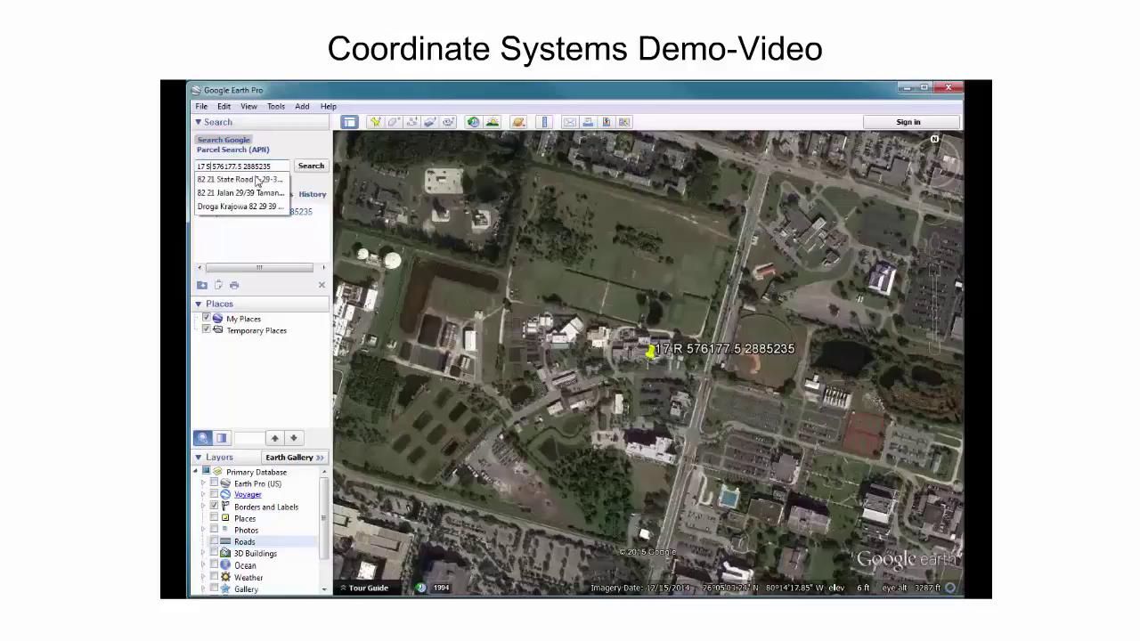
pyautogui.click(309, 168)
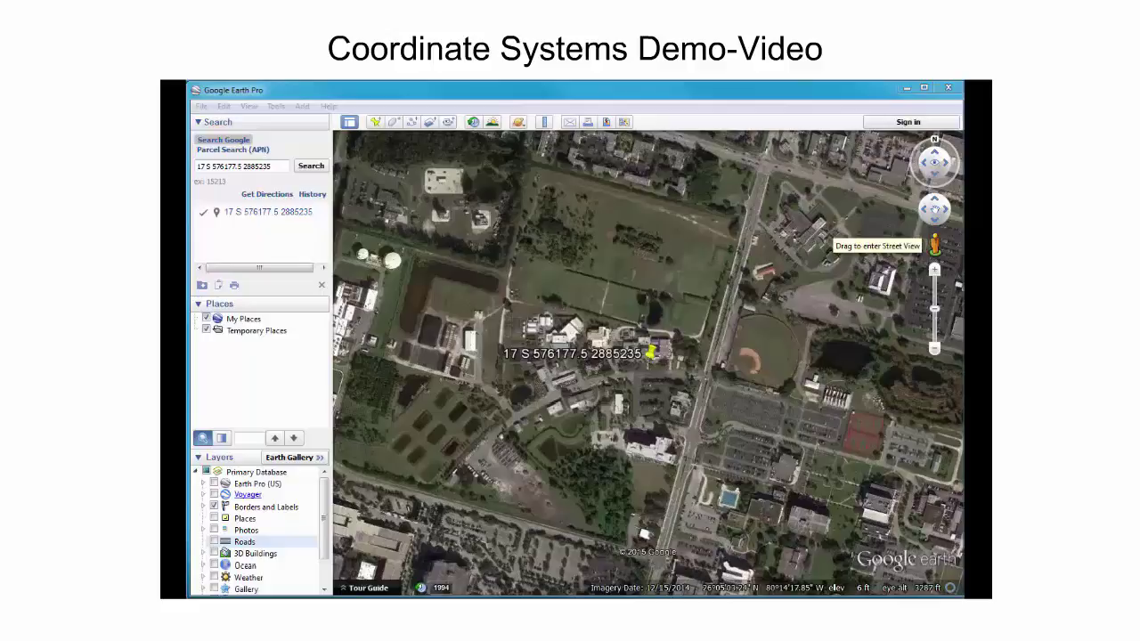
pyautogui.click(276, 106)
pyautogui.click(302, 224)
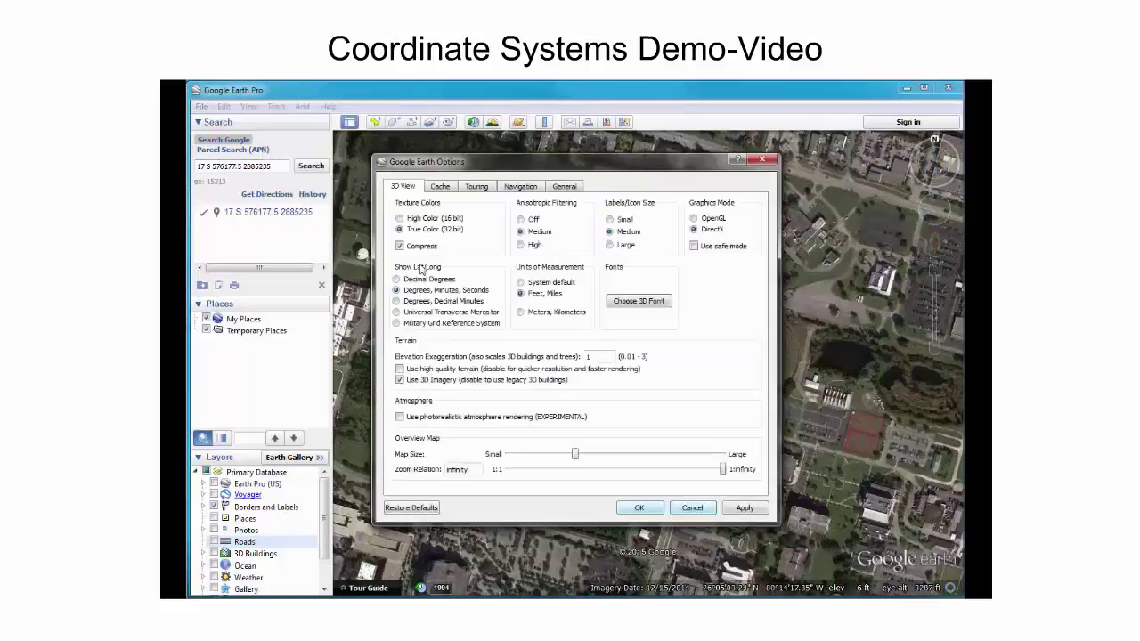
# Step: Show coordinates in Universal Transverse Mercator, then zoom out until UTM zones 15–20 appear over the Gulf
pyautogui.click(397, 312)
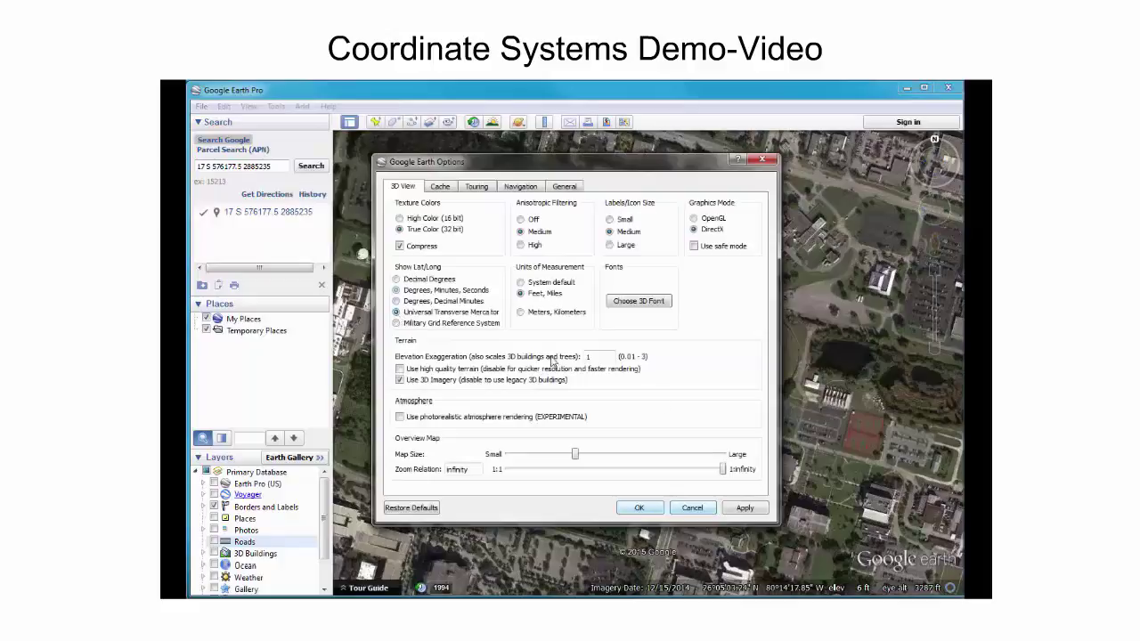
pyautogui.click(639, 508)
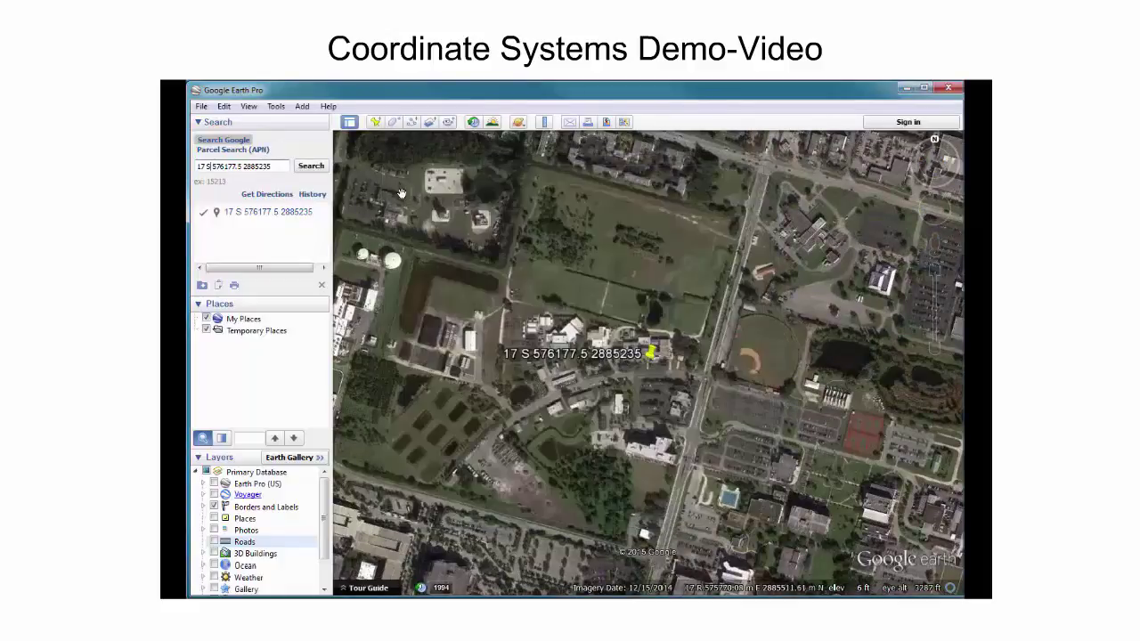
pyautogui.click(250, 106)
pyautogui.press('Escape')
pyautogui.click(934, 341)
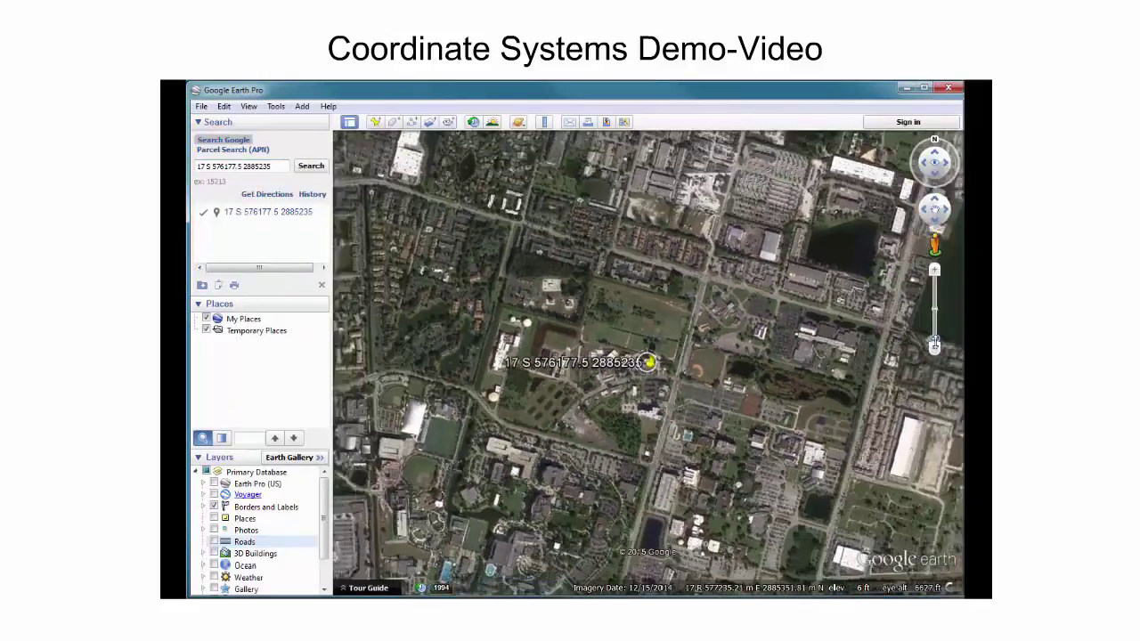
pyautogui.moveTo(934, 342); pyautogui.dragTo(935, 342)
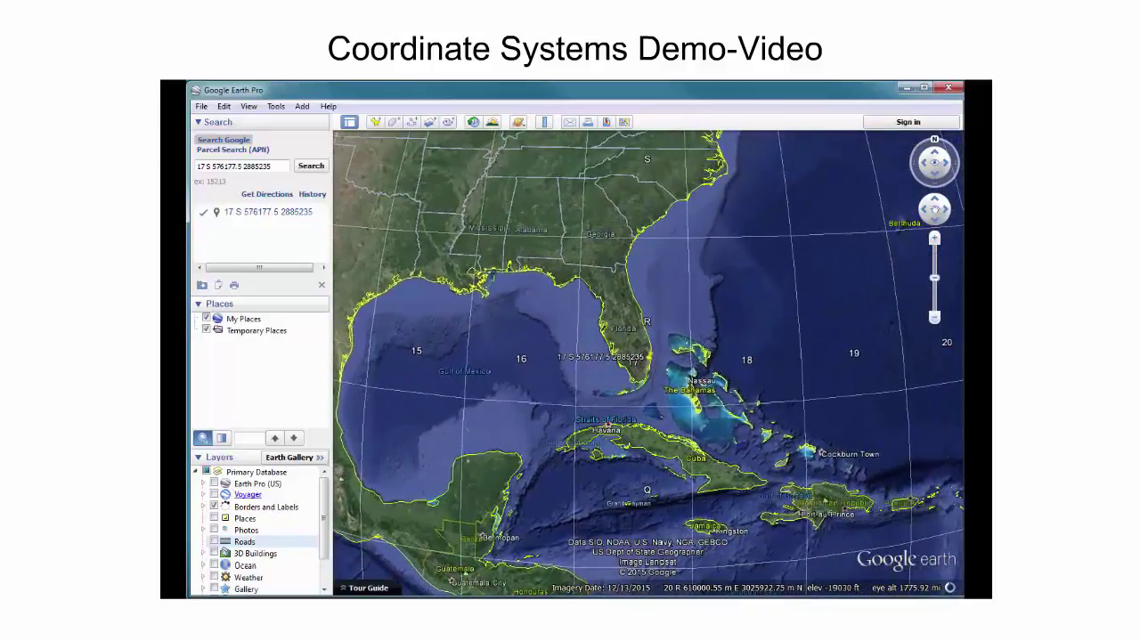